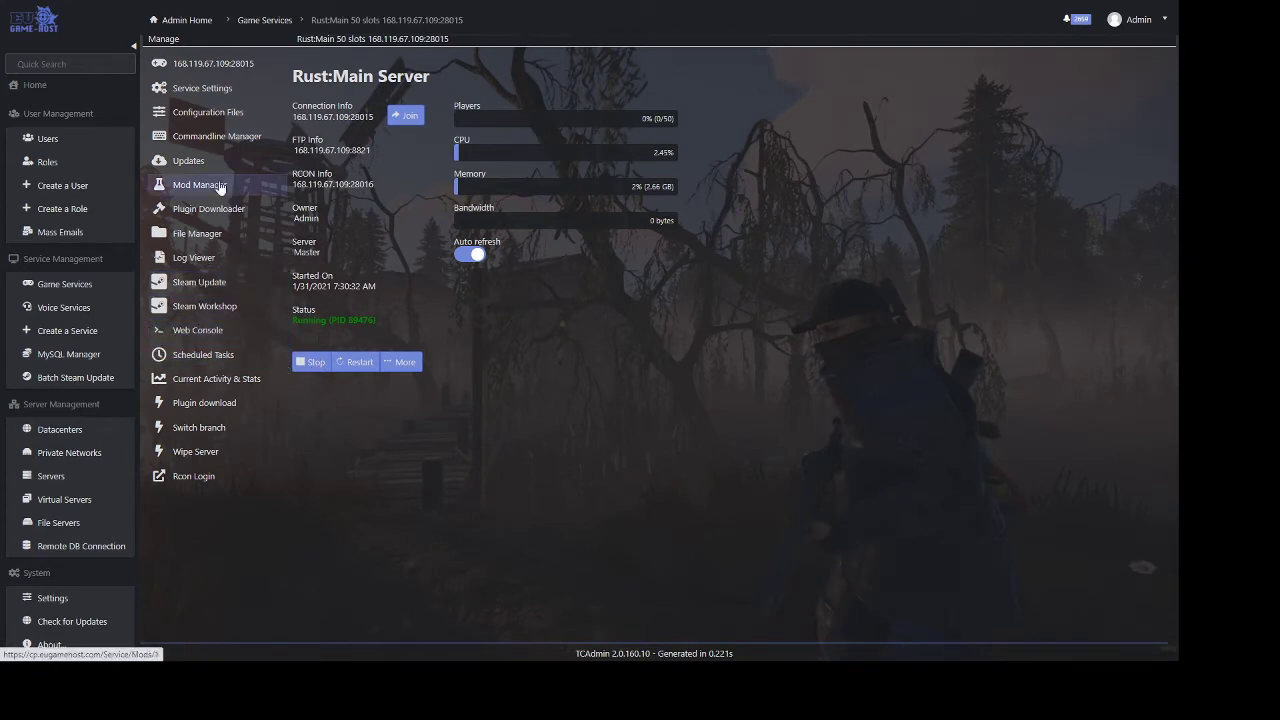
click(178, 161)
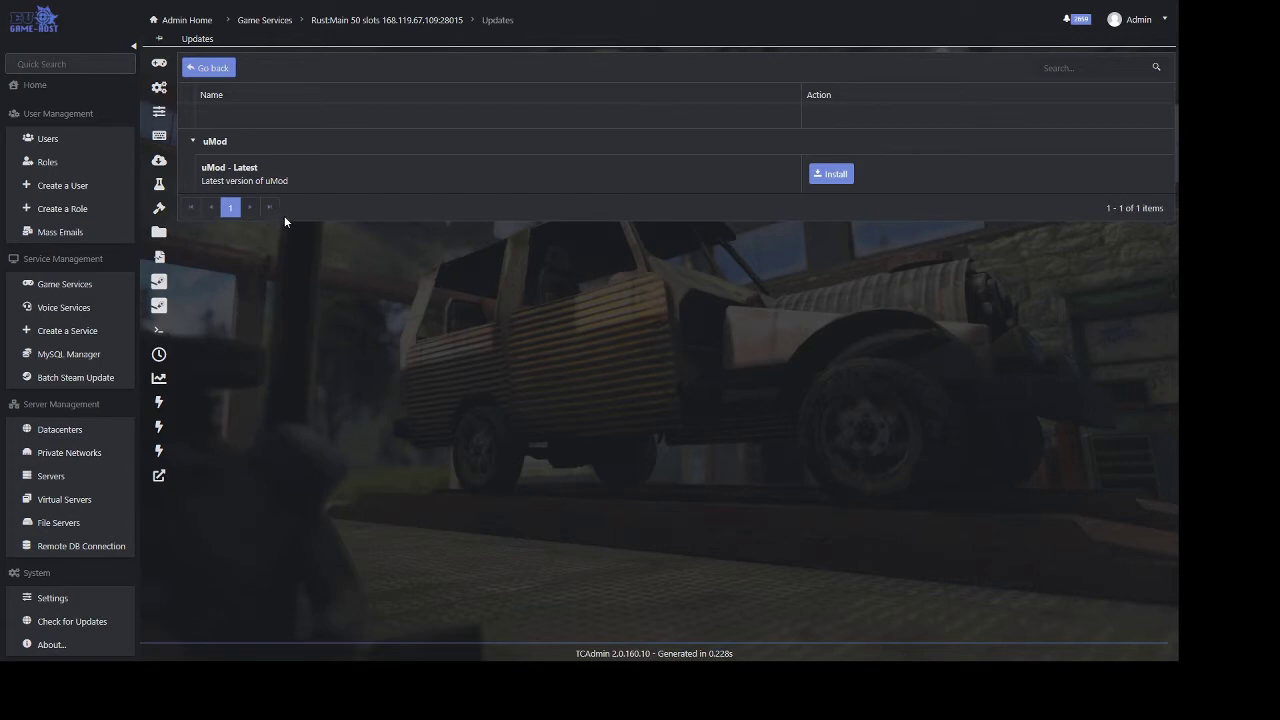
mouse_move(160, 255)
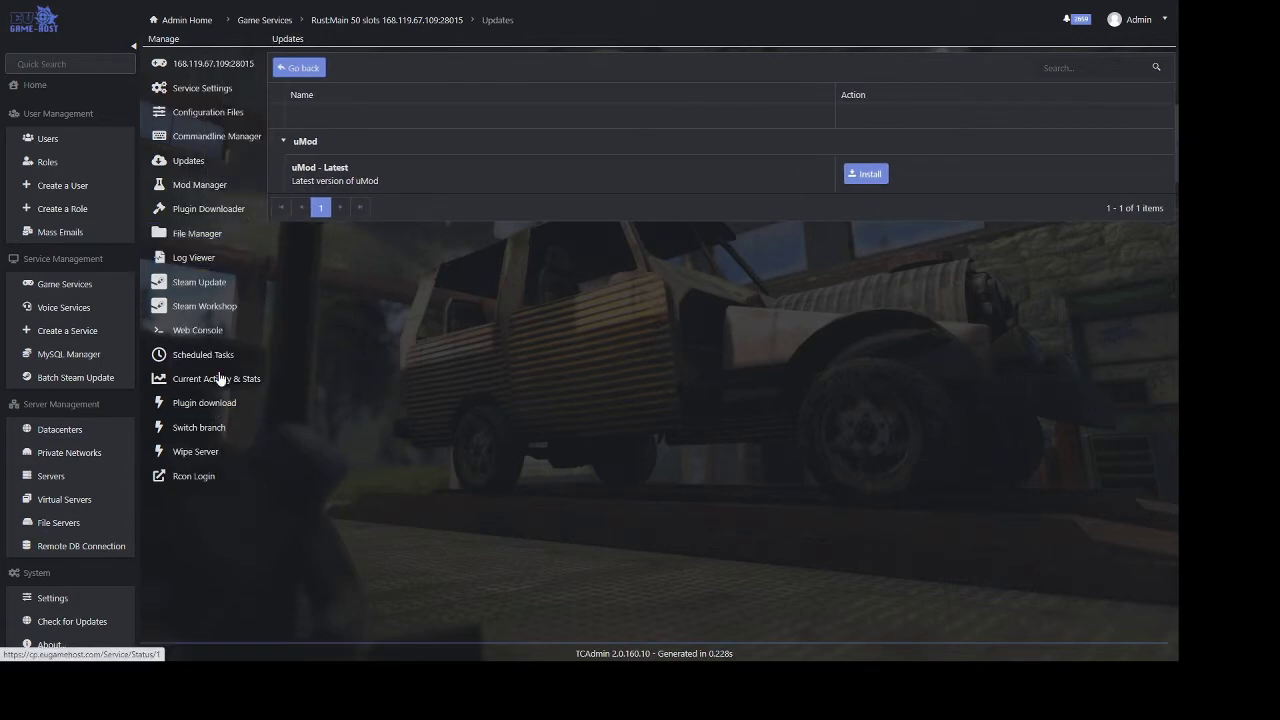
- Open the Plugin Downloader catalogue and filter it with the search term 'teleport'
click(212, 212)
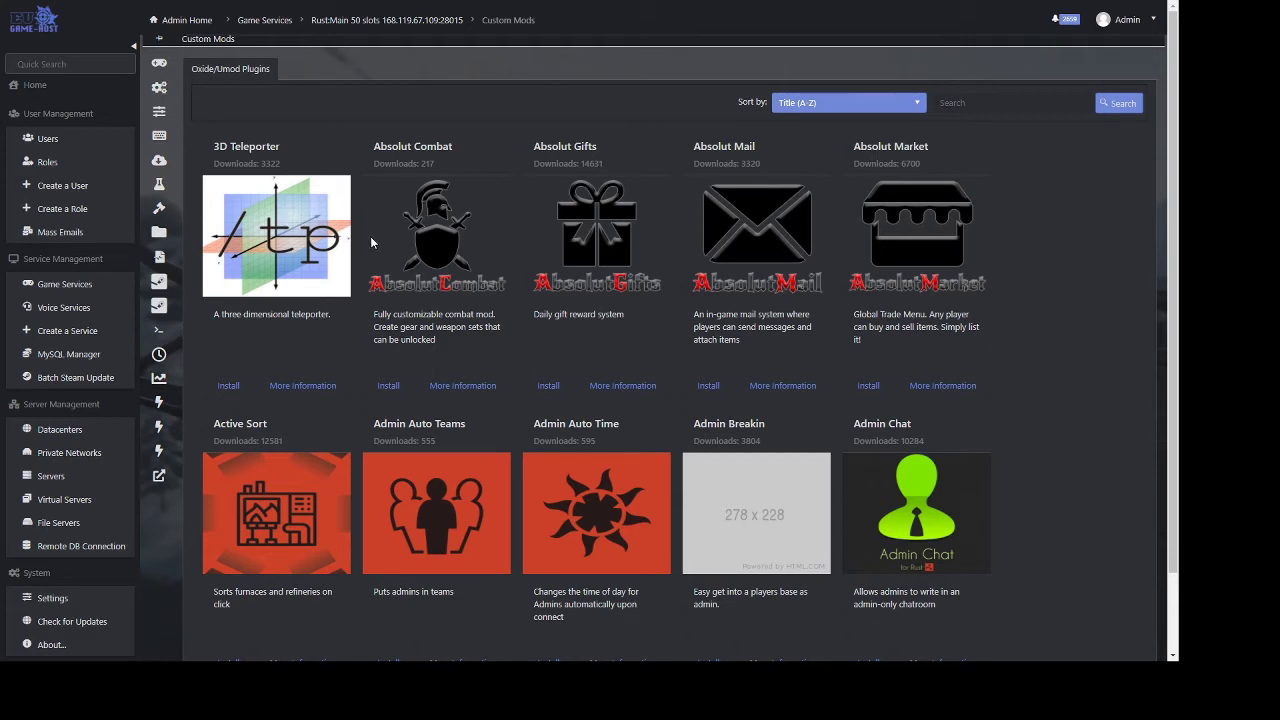
scroll(700, 330, down, 2)
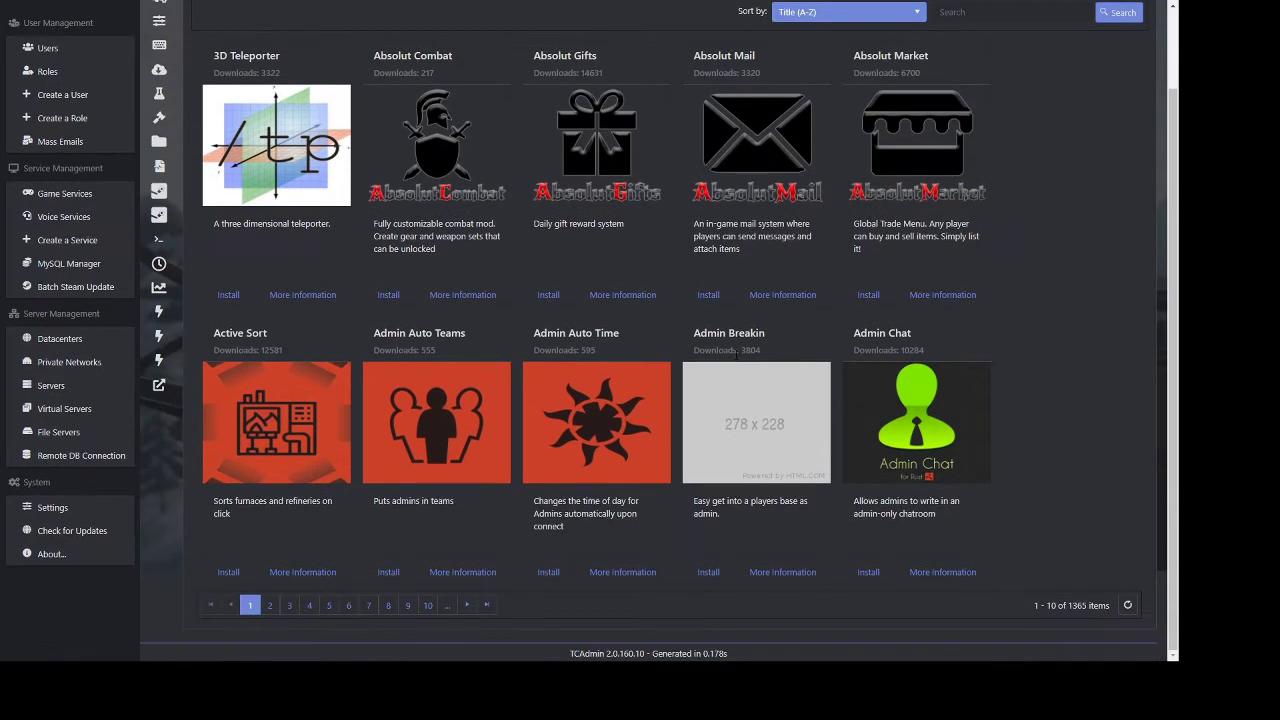
scroll(775, 370, up, 2)
scroll(765, 410, down, 2)
scroll(760, 428, up, 2)
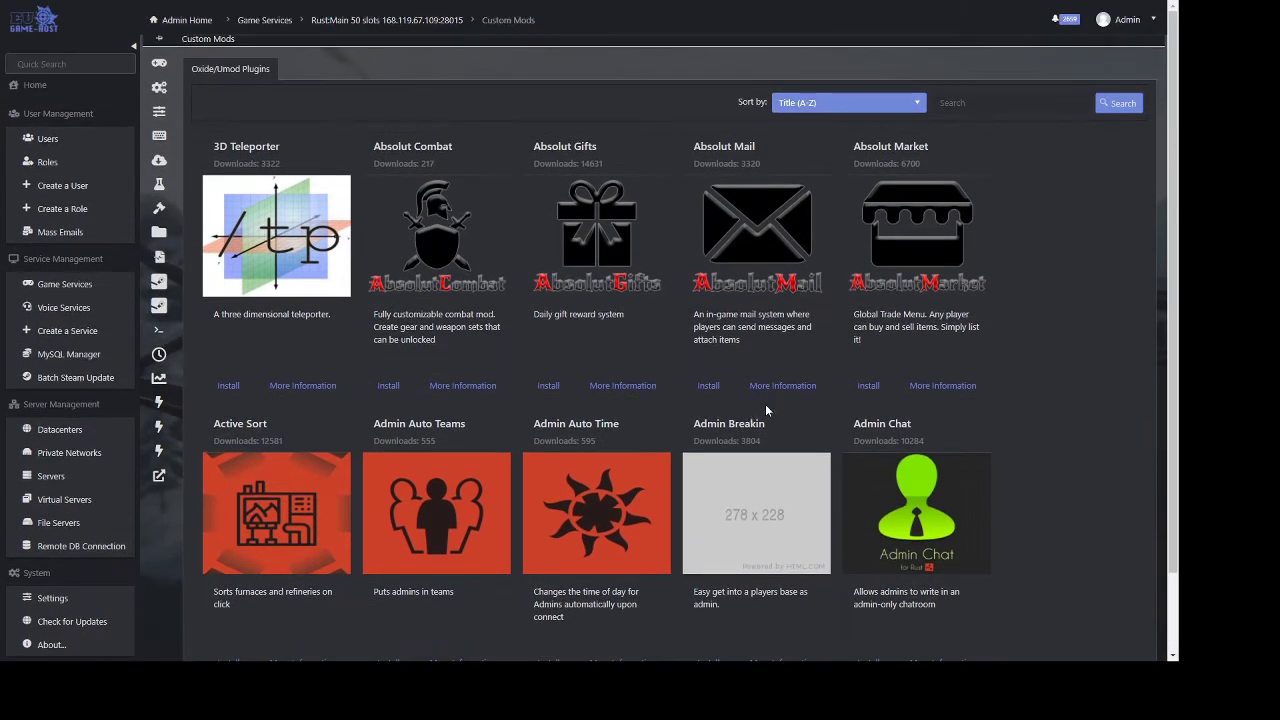
click(981, 107)
text(teleport)
click(1106, 104)
mouse_move(159, 230)
scroll(200, 300, down, 1)
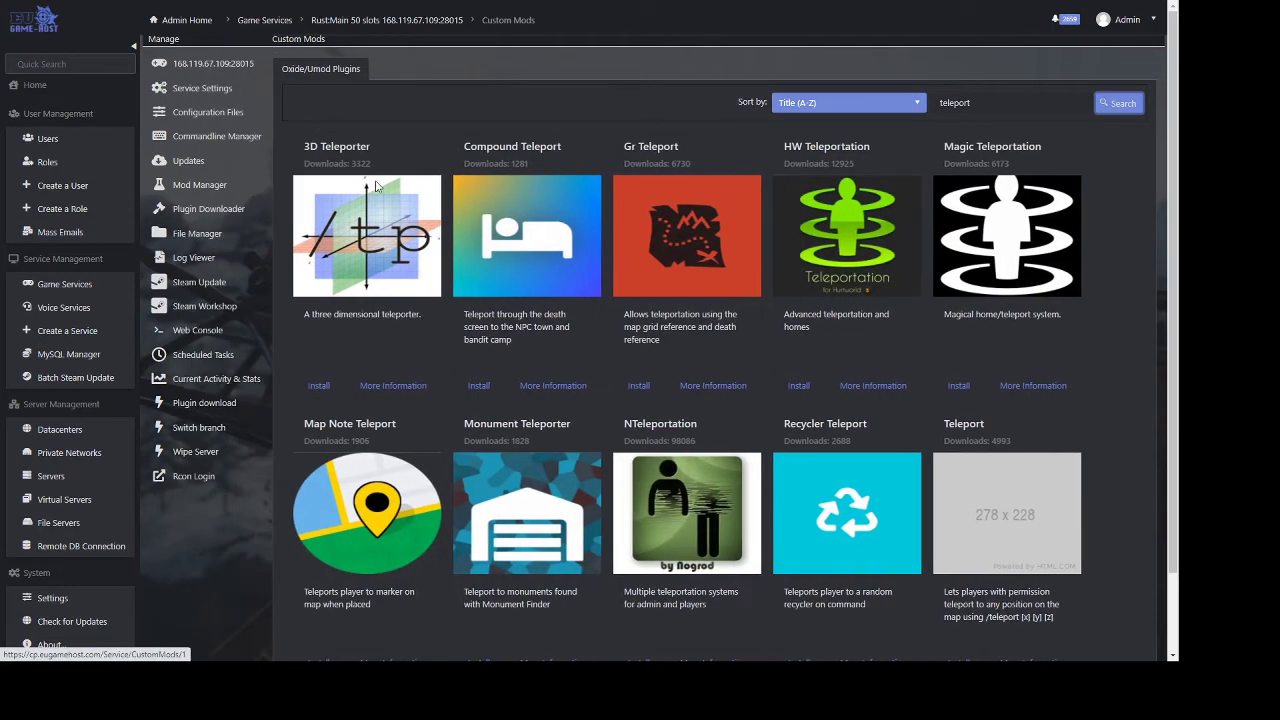
scroll(320, 341, up, 1)
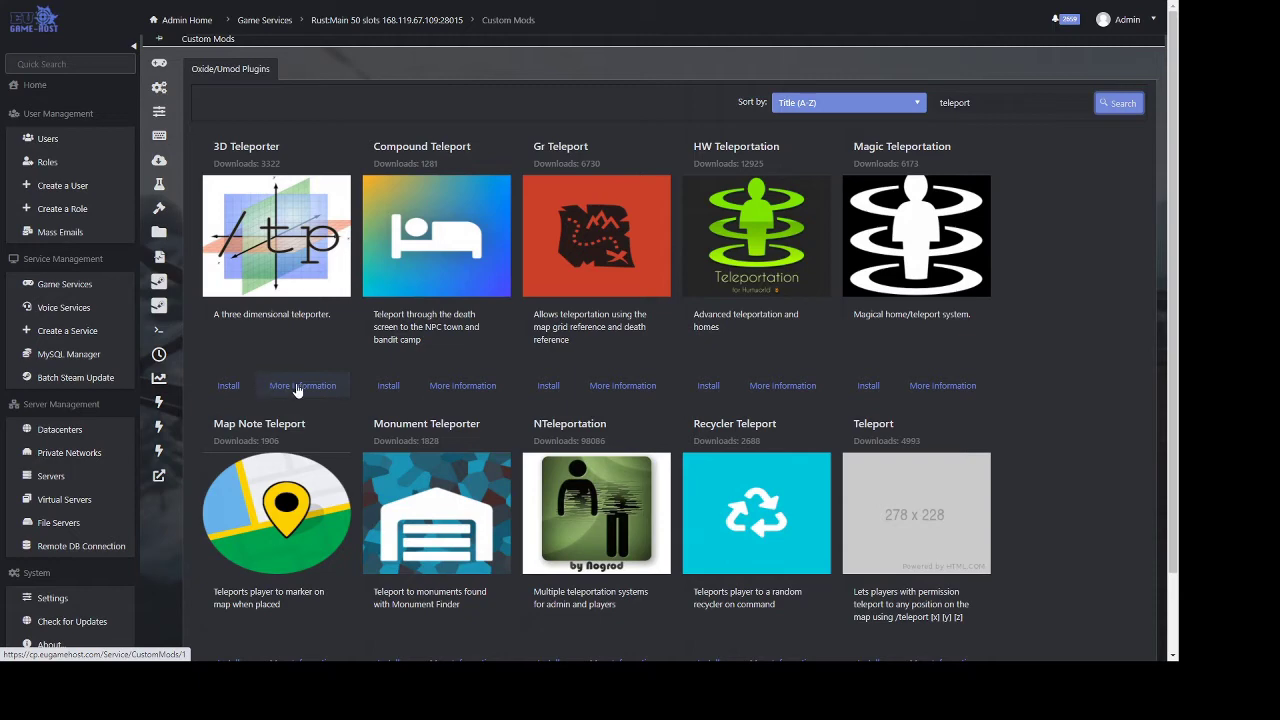
- Open the 3D Teleporter plugin's uMod details page and scroll through it
click(304, 386)
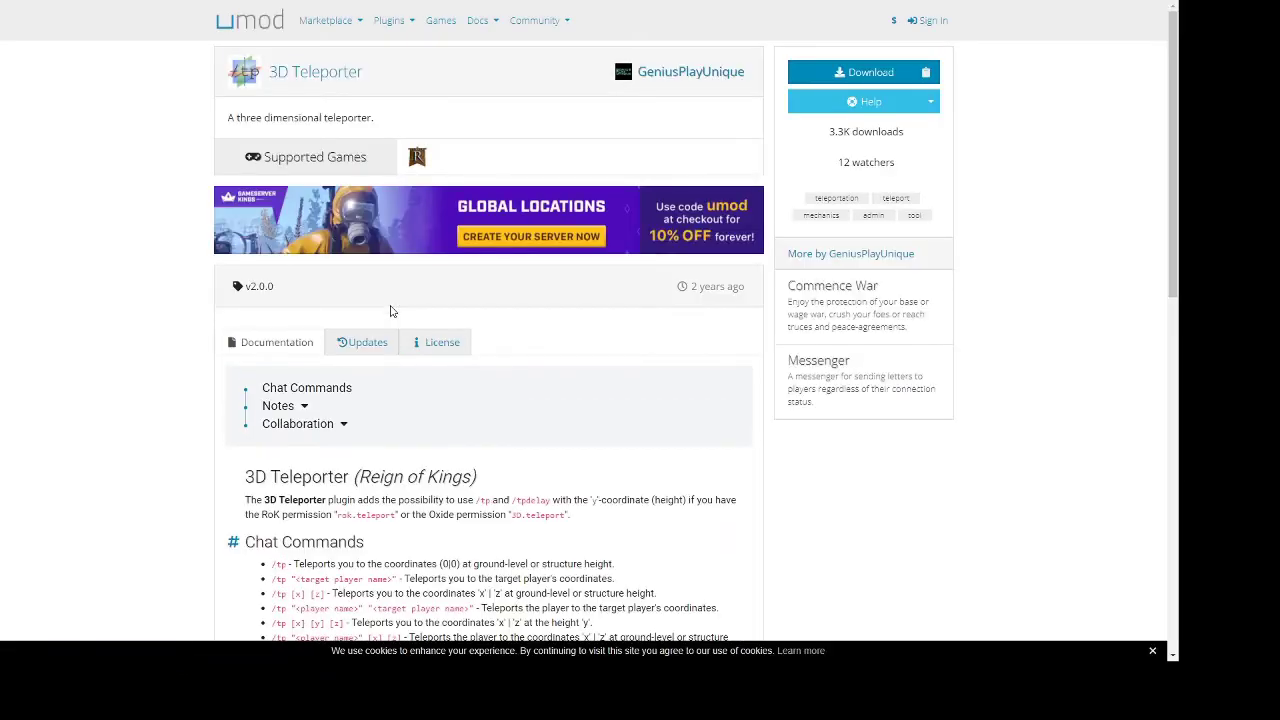
right_click(391, 311)
scroll(351, 394, down, 10)
scroll(351, 394, up, 10)
- Leave full-screen and go back to the control panel's teleport results
key(alt+Tab)
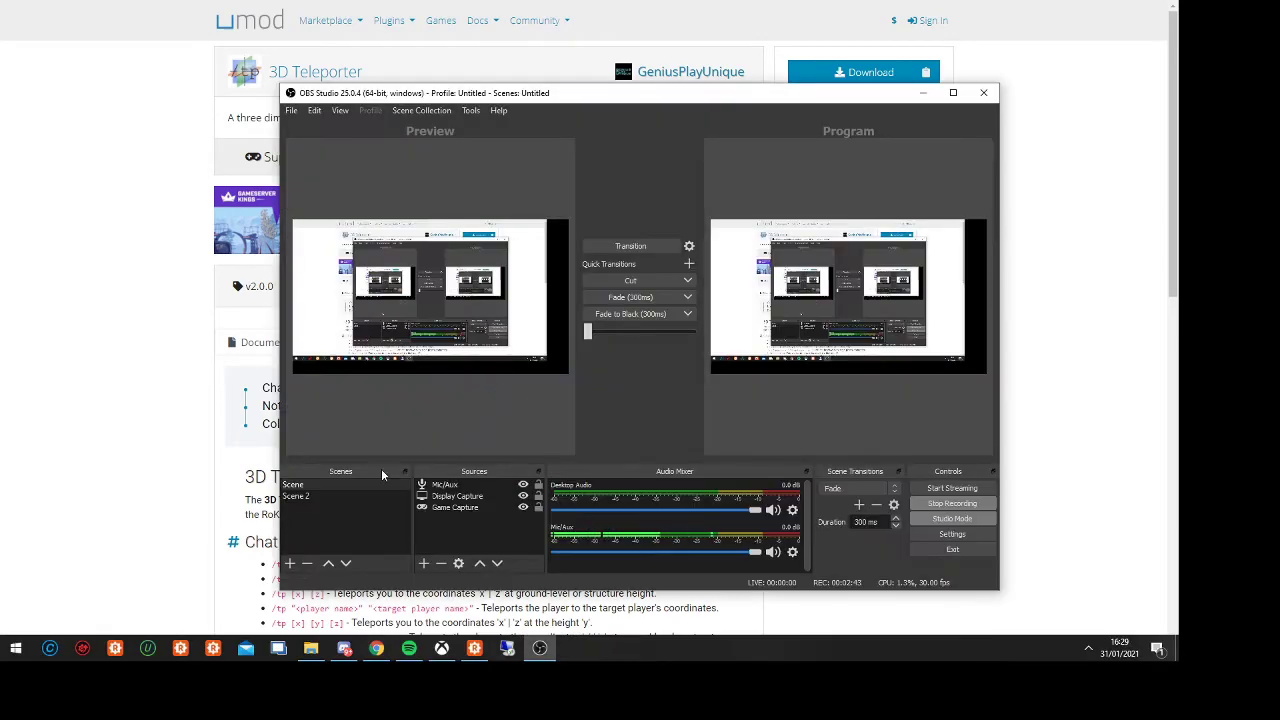
click(390, 637)
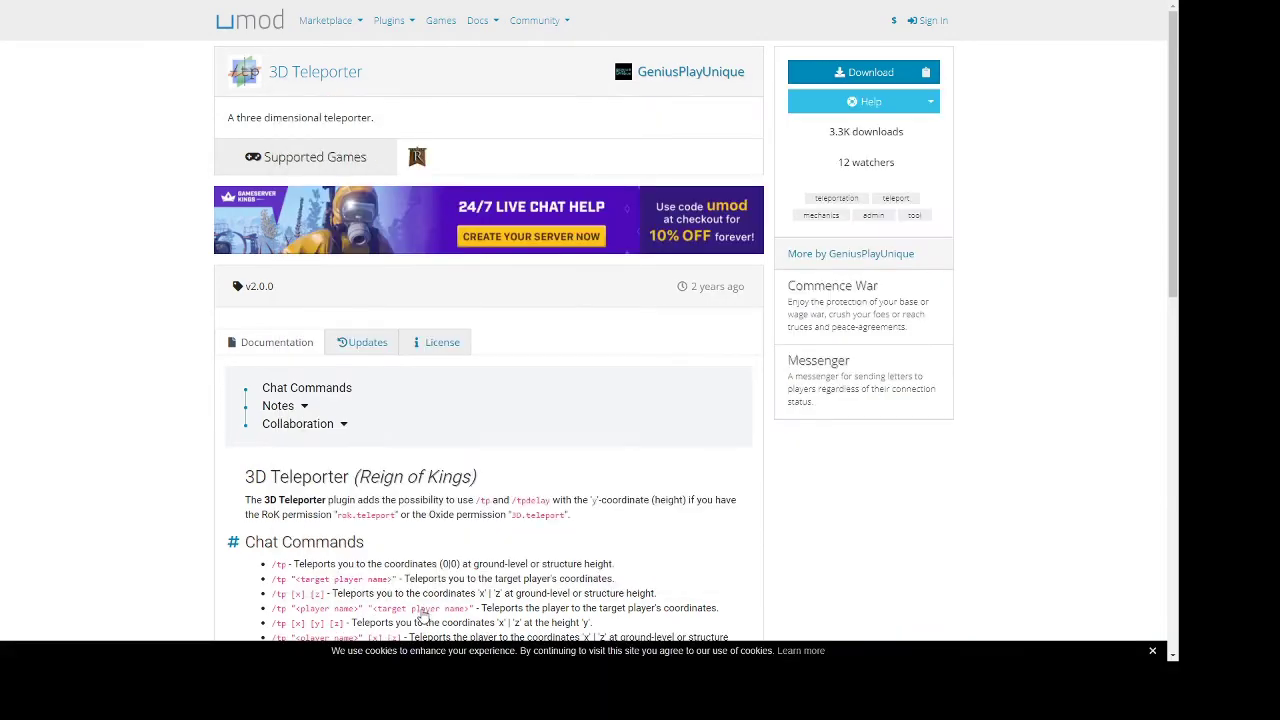
key(F11)
click(430, 12)
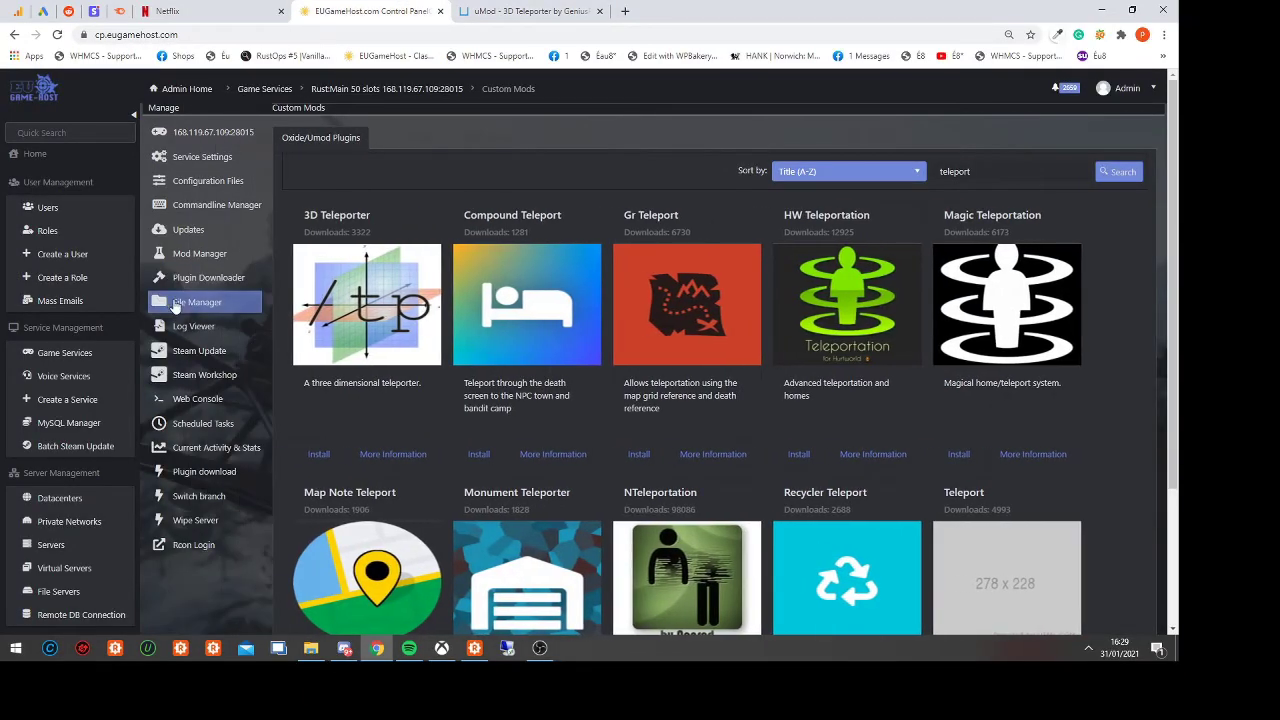
- Open the server's File Manager full-screen and enter the oxide folder
click(177, 307)
key(F11)
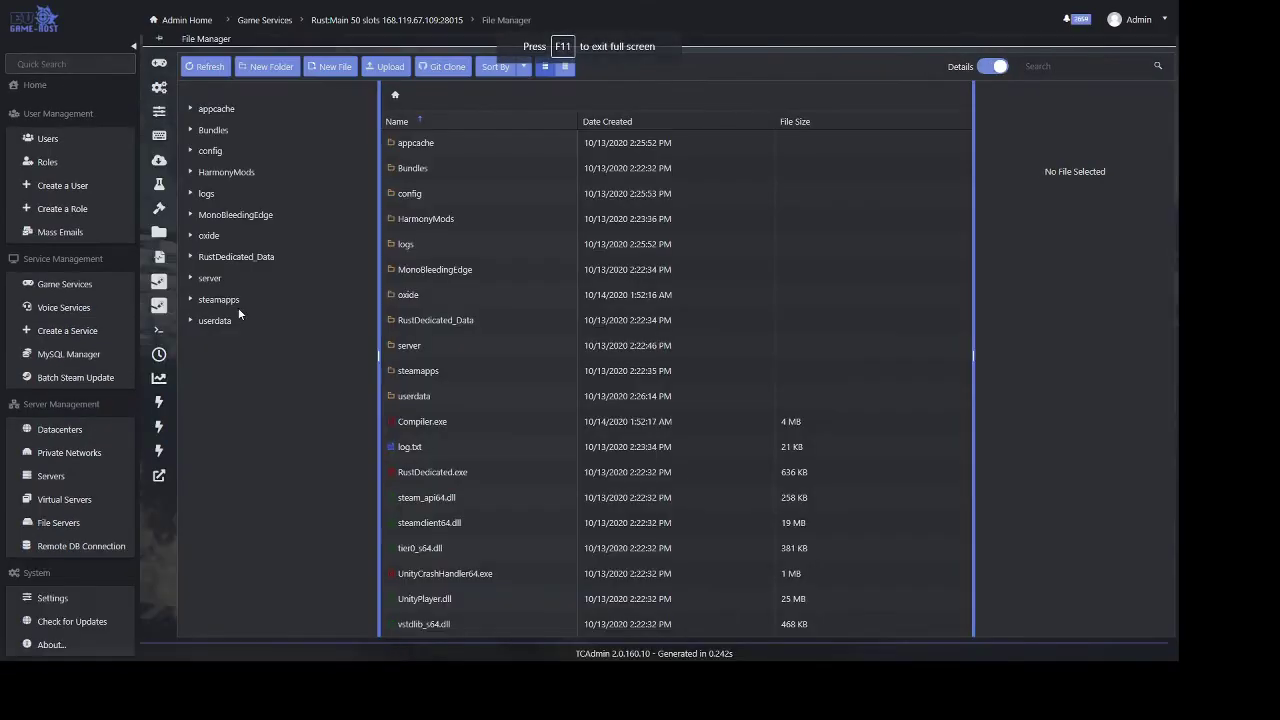
click(434, 298)
double_click(434, 298)
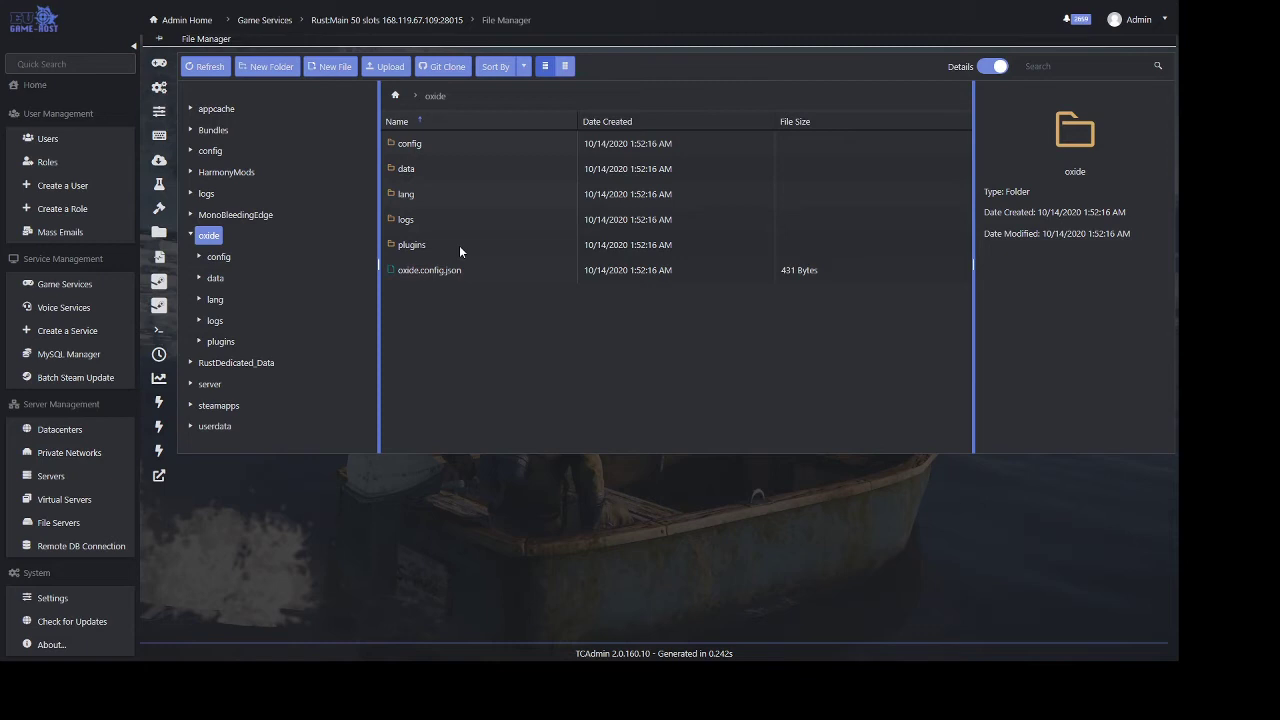
- Preview config/CupboardNoDecay.json in the editor, then show oxide's data folder files
double_click(446, 148)
right_click(456, 151)
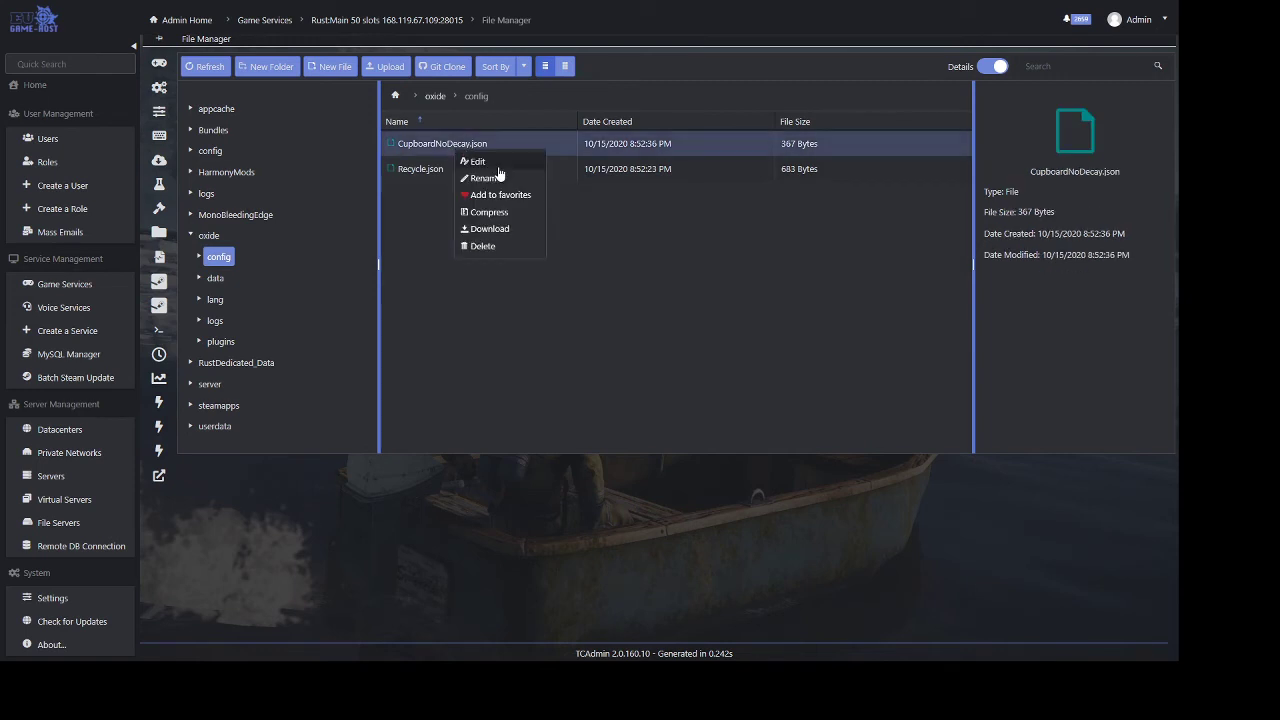
click(496, 162)
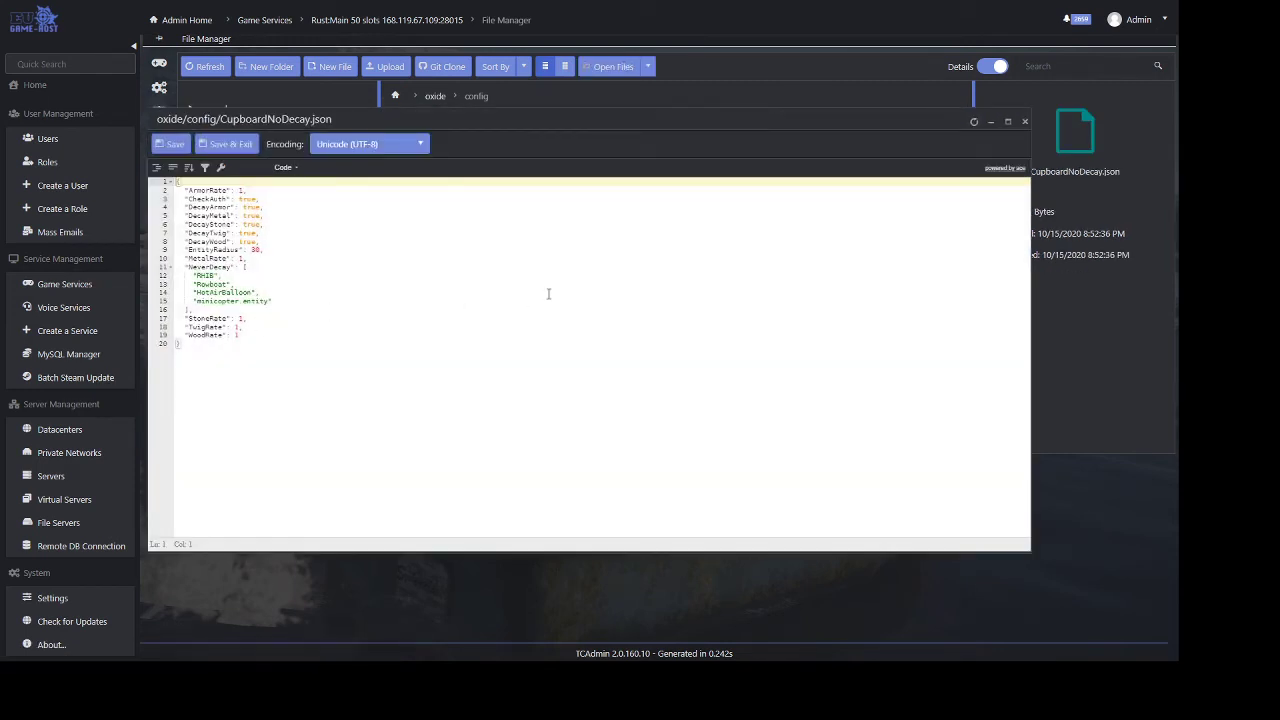
click(1025, 123)
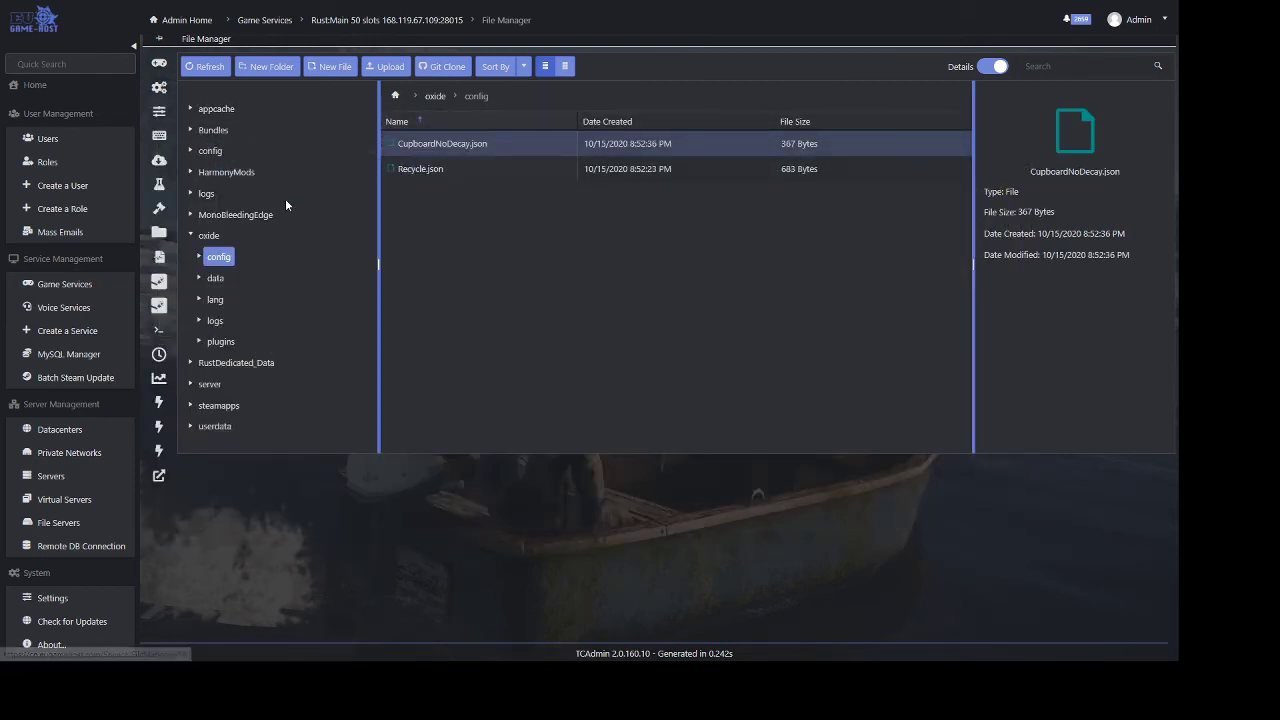
click(216, 280)
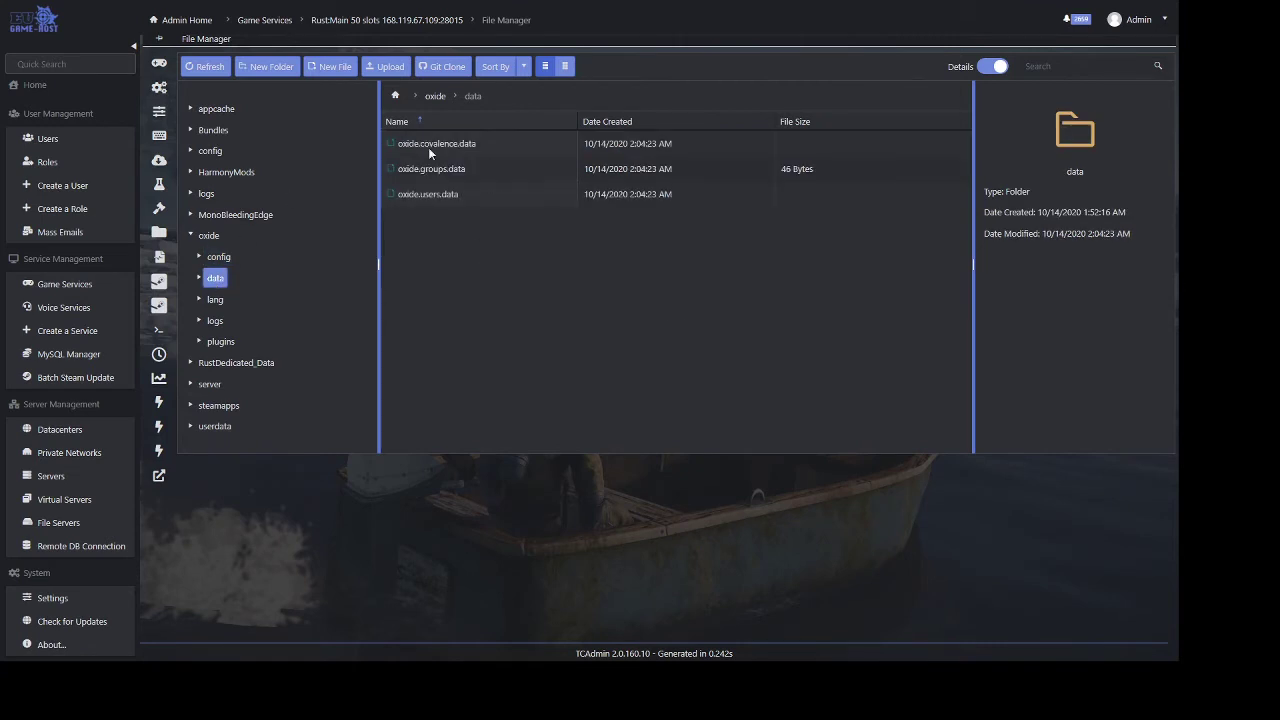
mouse_move(166, 190)
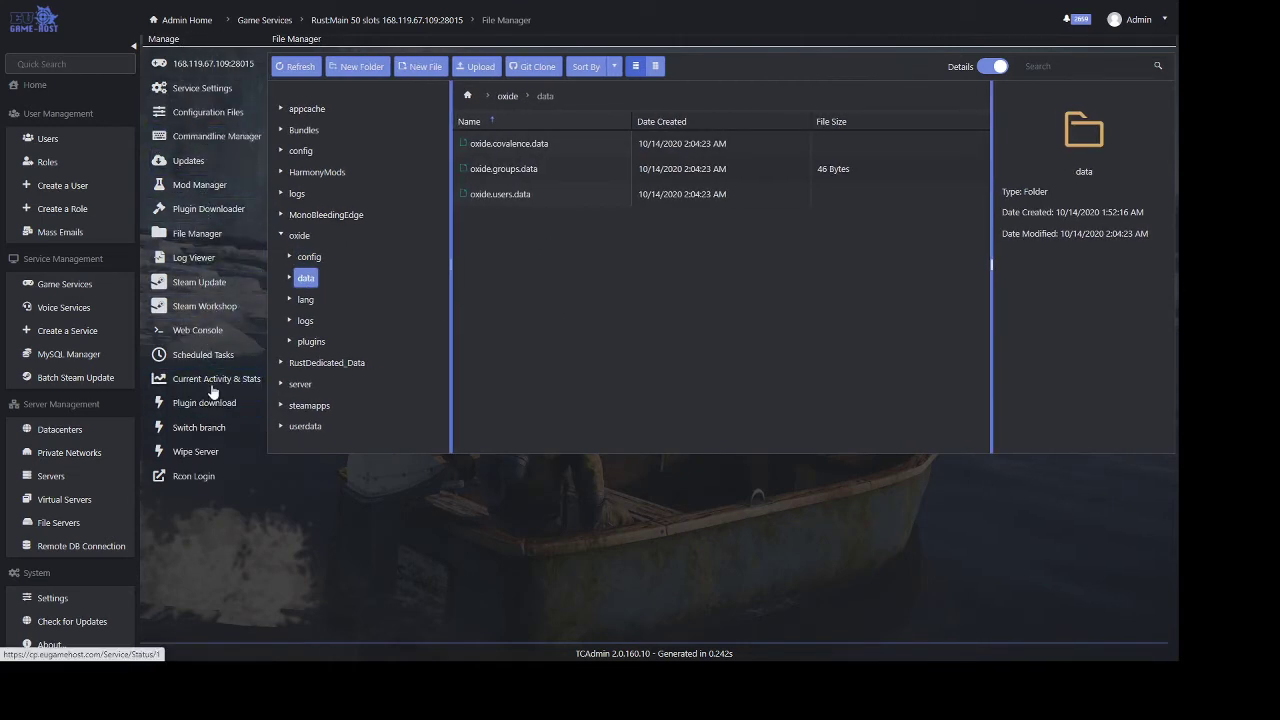
- Open Scheduled Tasks, preview the Task Type options for a new task, then cancel it
click(210, 352)
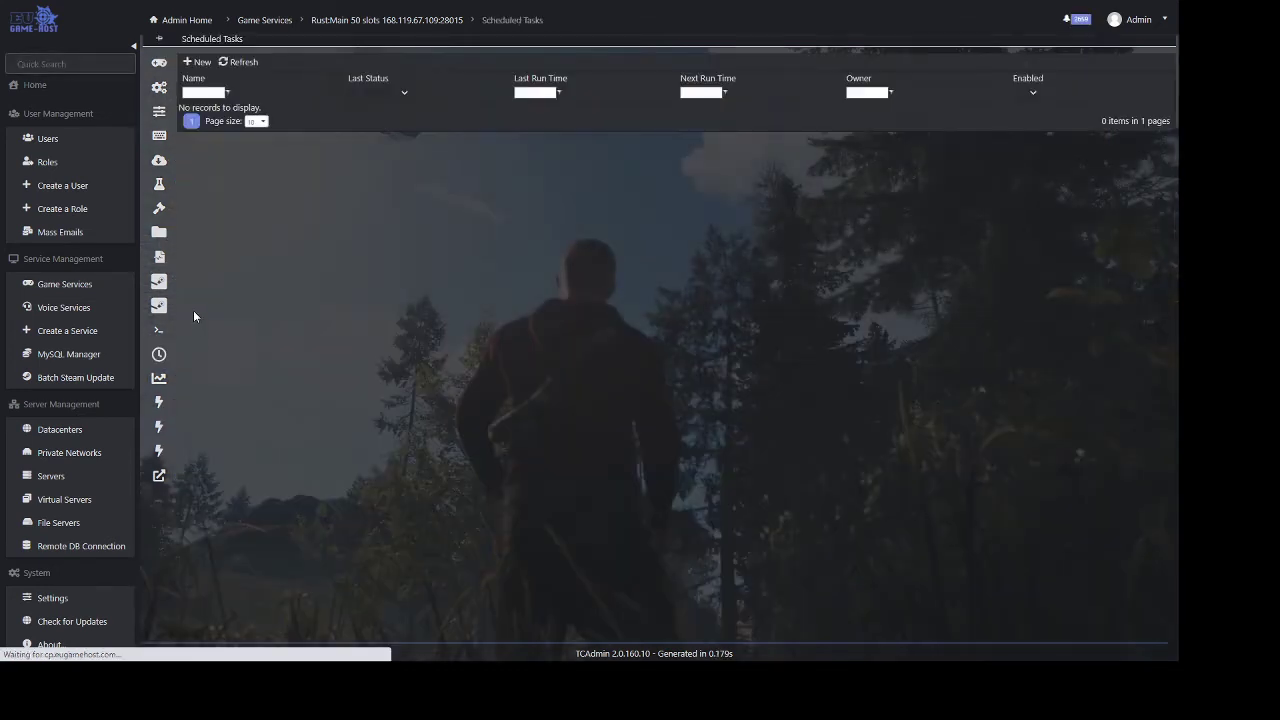
click(197, 62)
click(280, 86)
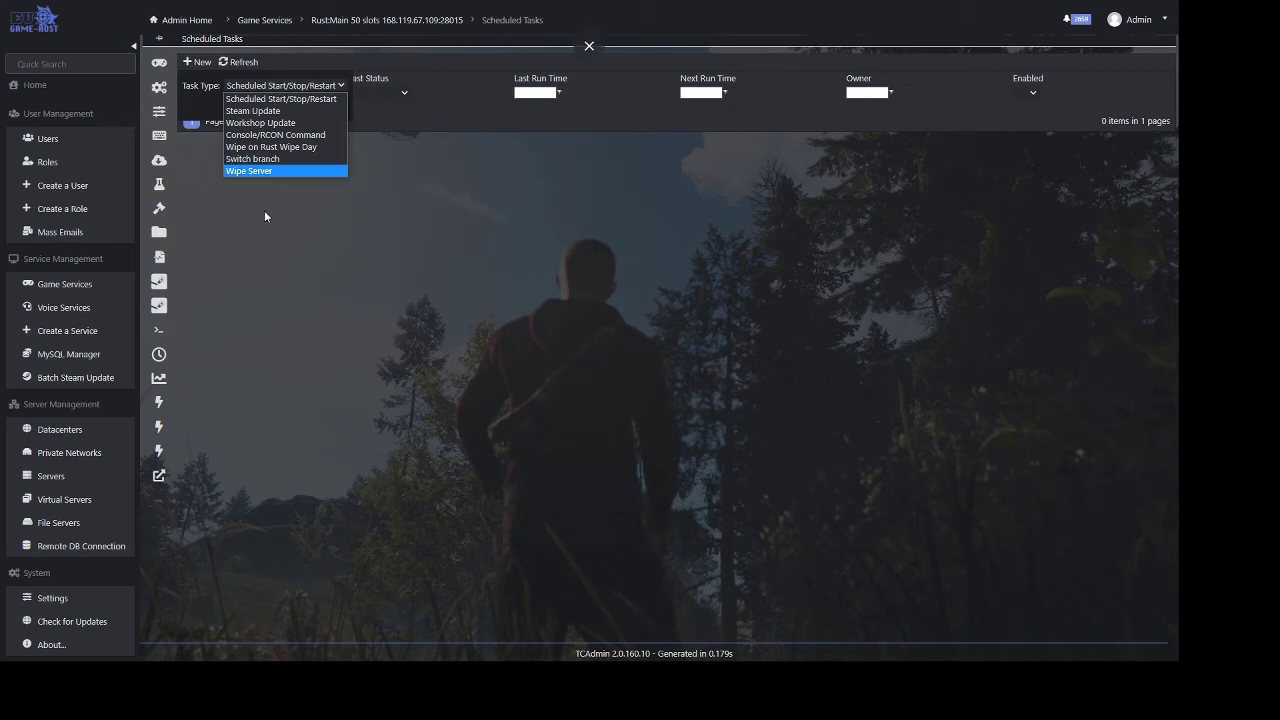
click(369, 287)
click(283, 106)
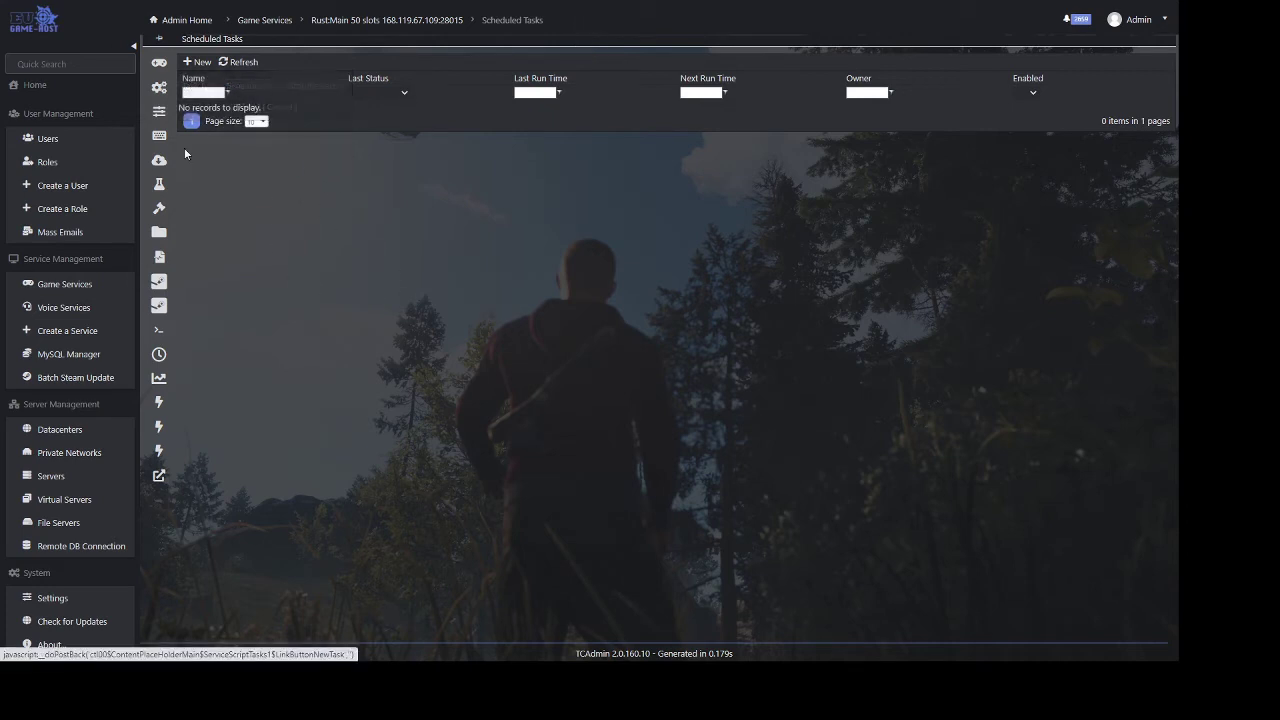
- Check the Branch options on the Switch branch page, then open Configuration Files
mouse_move(162, 360)
click(190, 428)
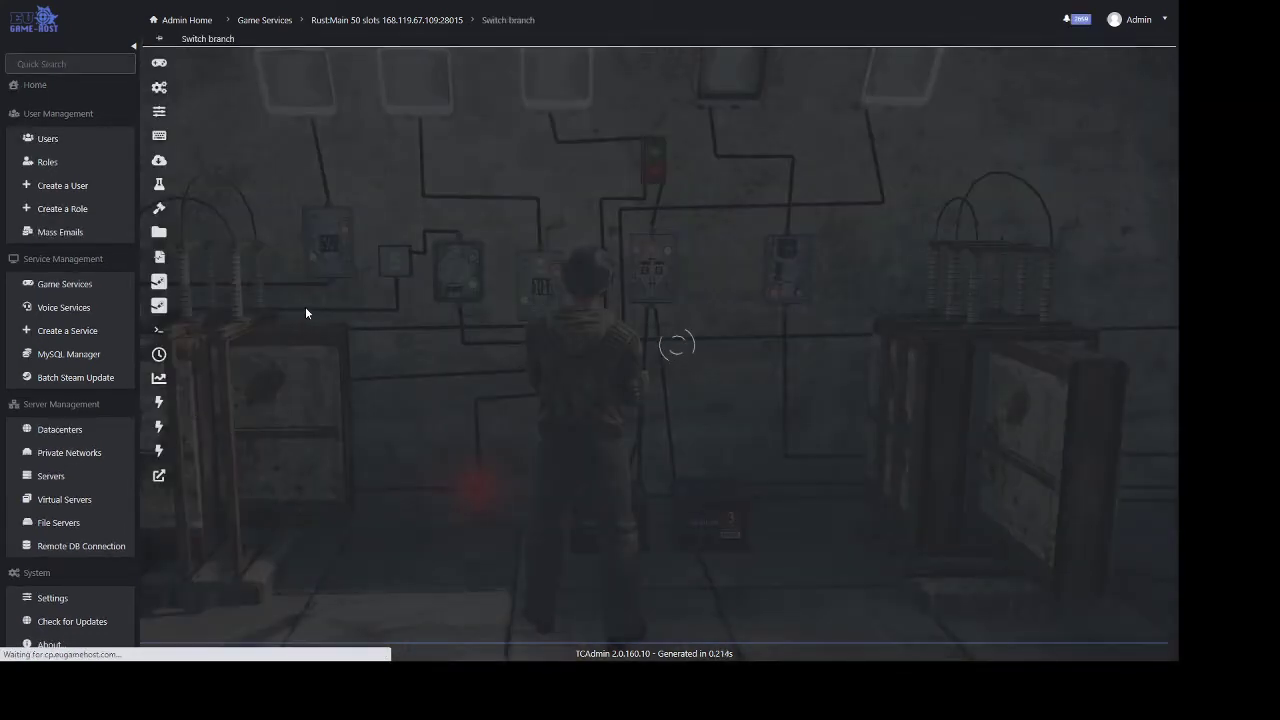
click(272, 89)
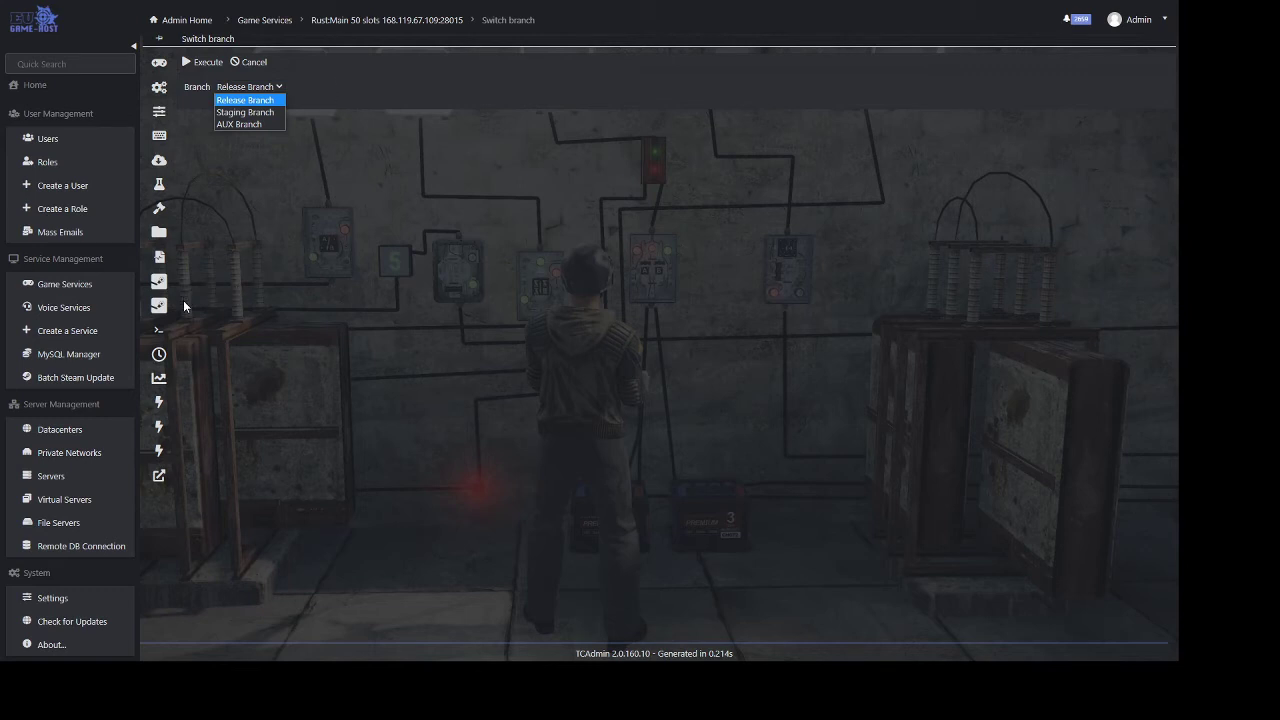
mouse_move(193, 147)
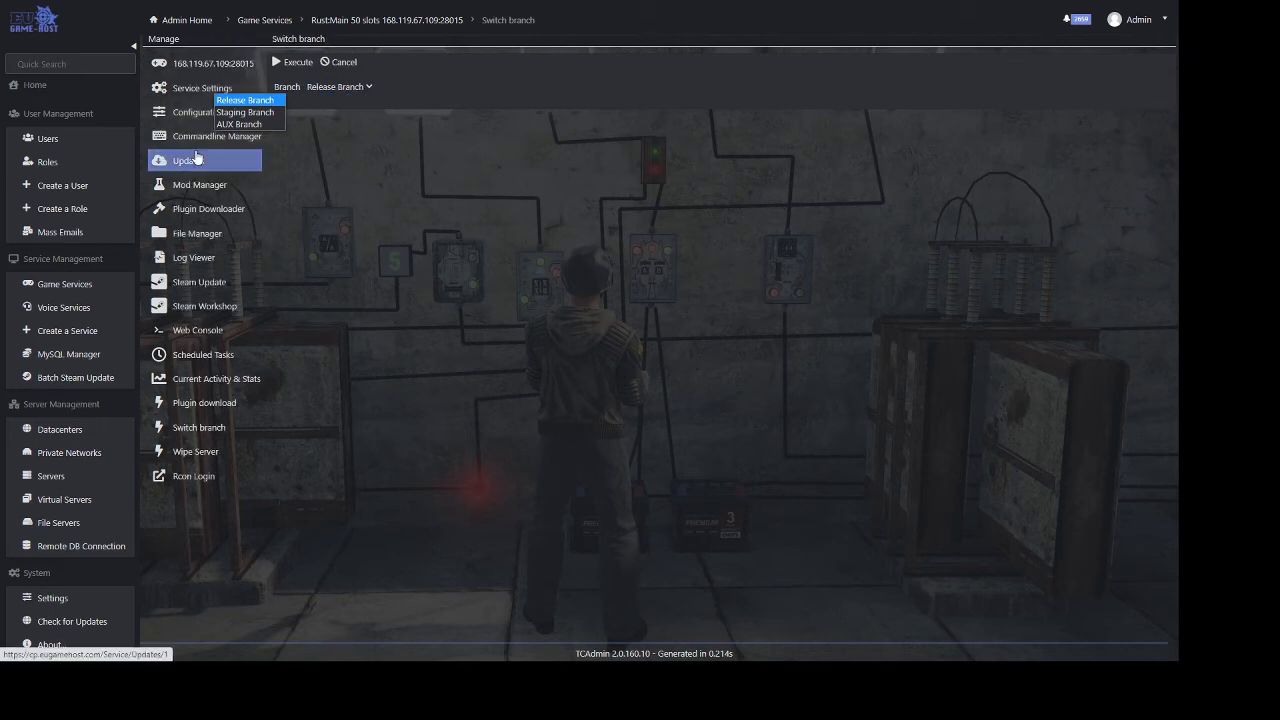
click(190, 112)
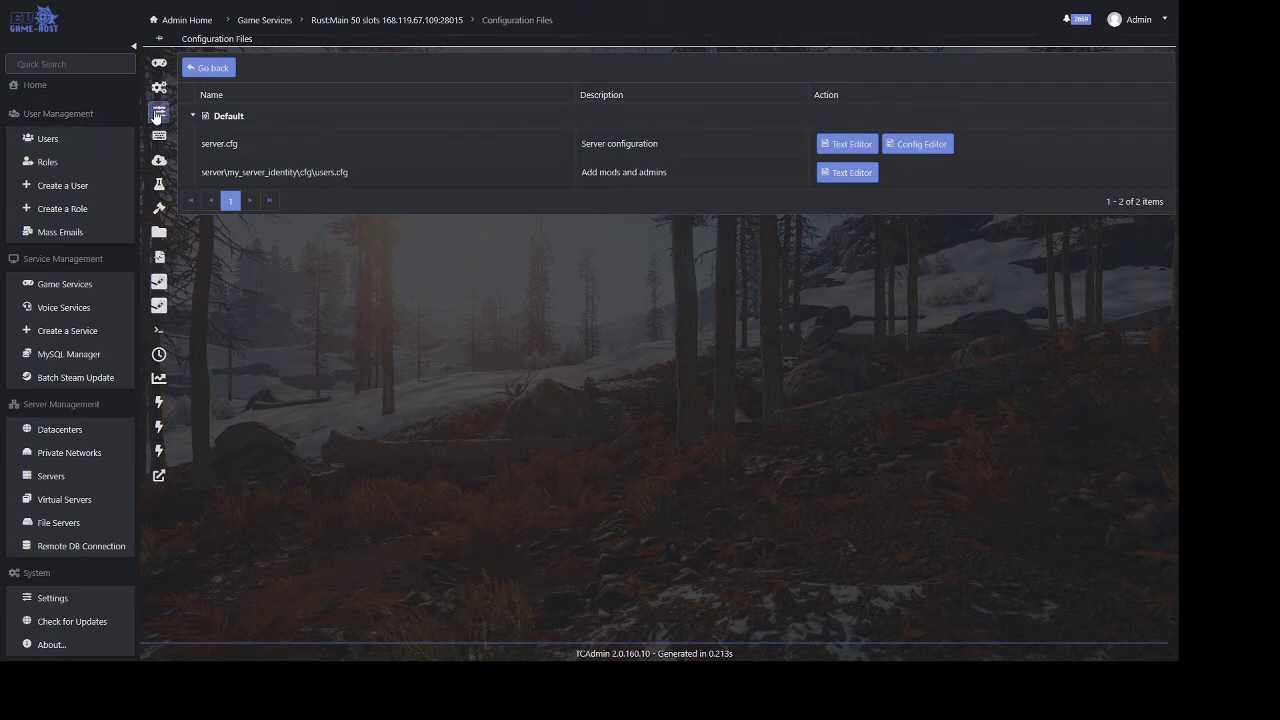
- In the users.cfg Text Editor, enter owner and moderator Steam IDs, then Save & Exit
mouse_move(178, 114)
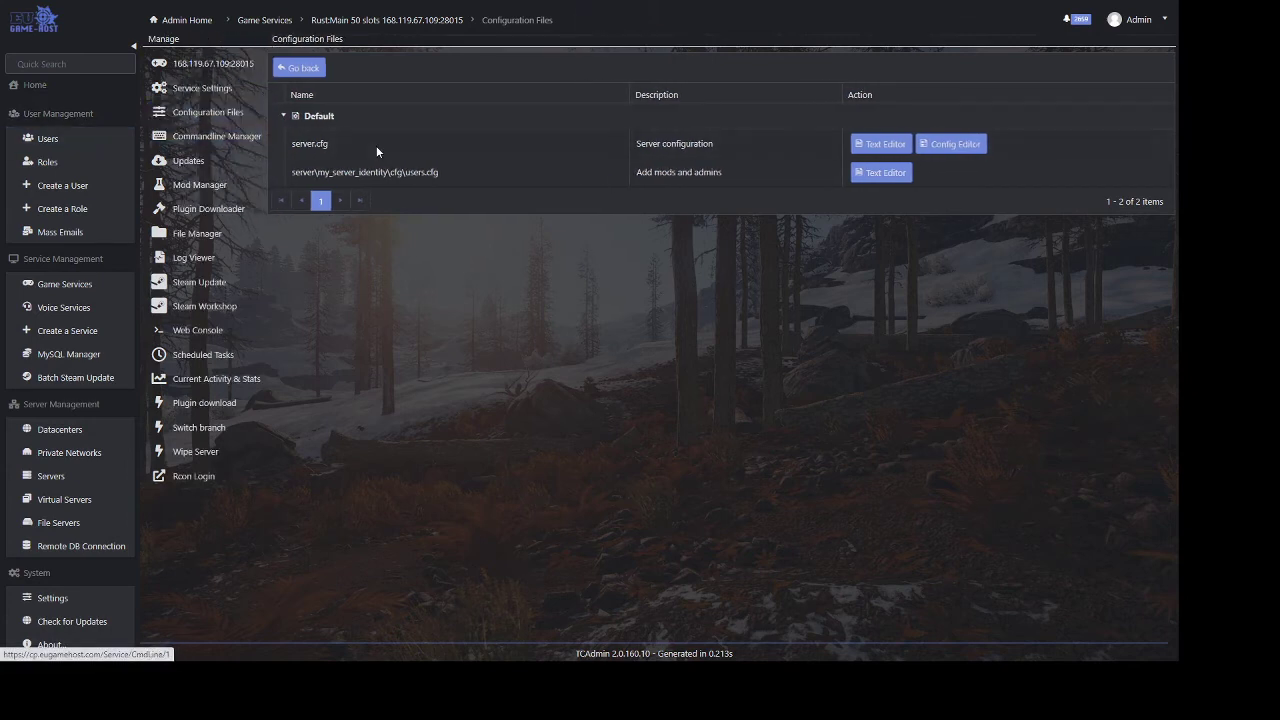
drag(366, 172, 472, 168)
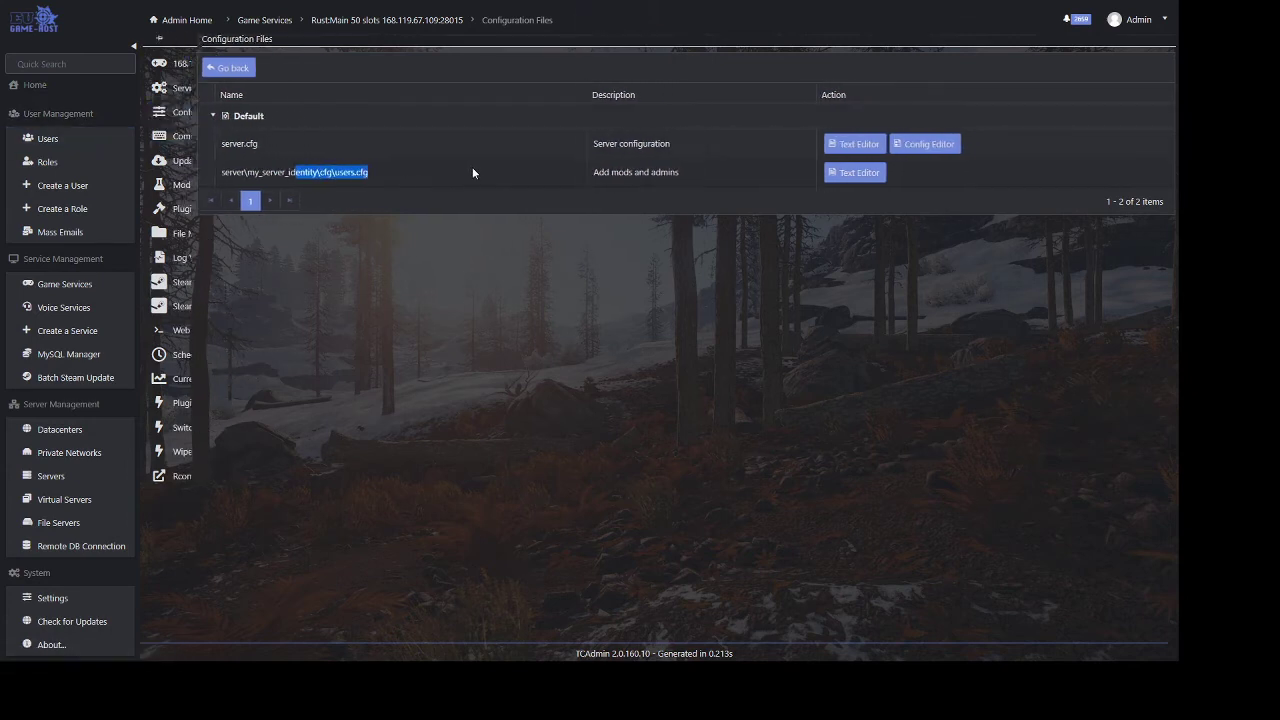
click(650, 296)
click(826, 173)
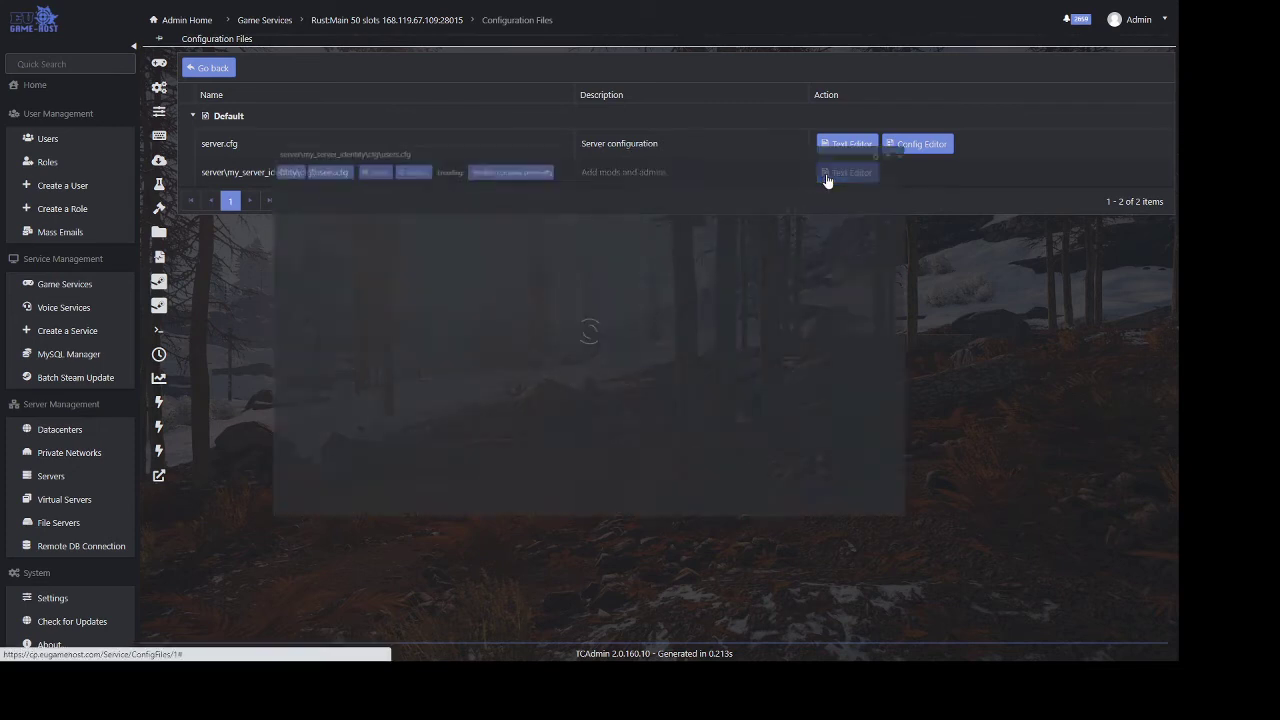
text(ownerid 7656119)
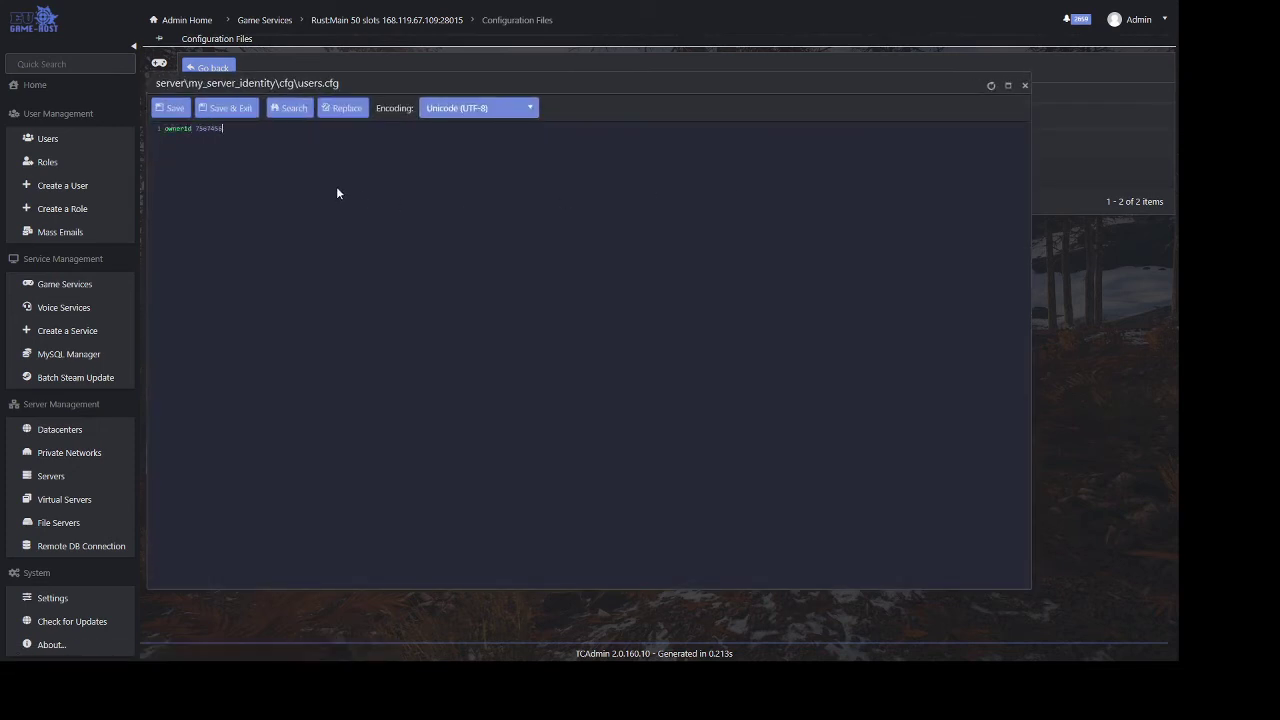
text(804 moderated)
key(BackSpace)
key(BackSpace)
key(BackSpace)
key(BackSpace)
key(BackSpace)
key(BackSpace)
key(BackSpace)
key(BackSpace)
key(BackSpace)
text(oderatorid 7546456346)
click(236, 108)
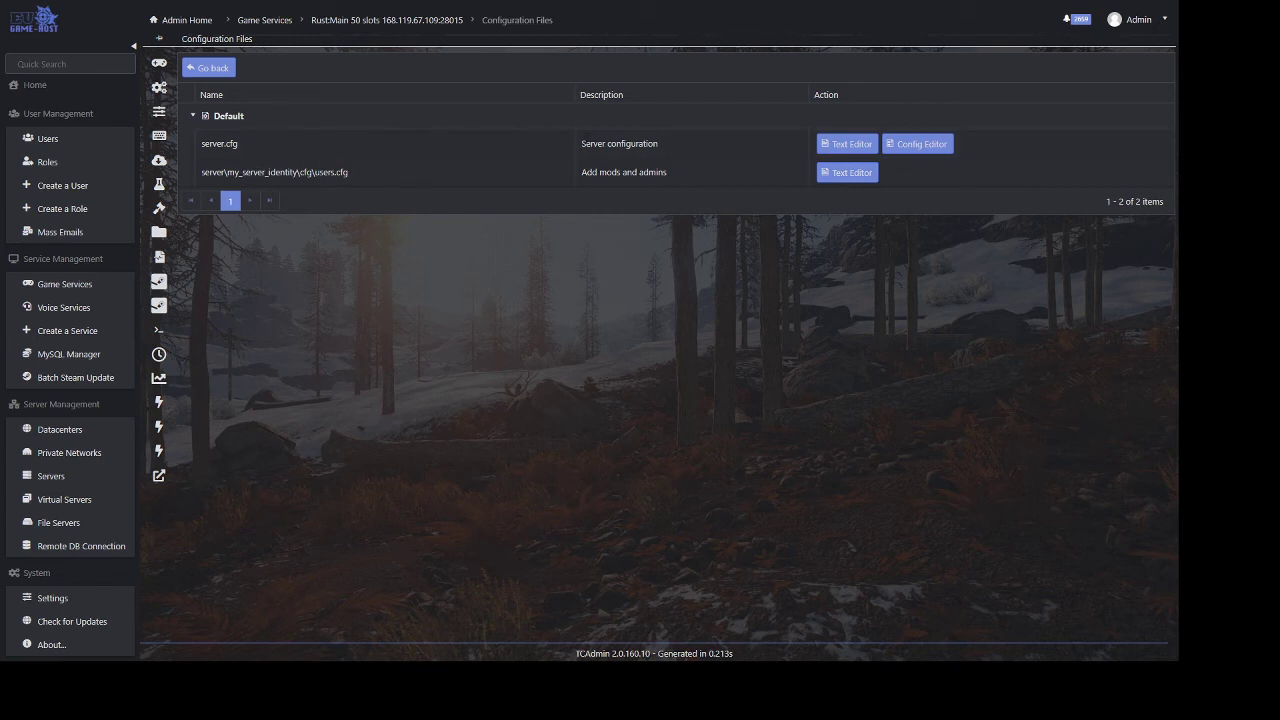
- Set server.cfg Hostname to 'eugamehost is the best', save, and reopen it as text
click(916, 143)
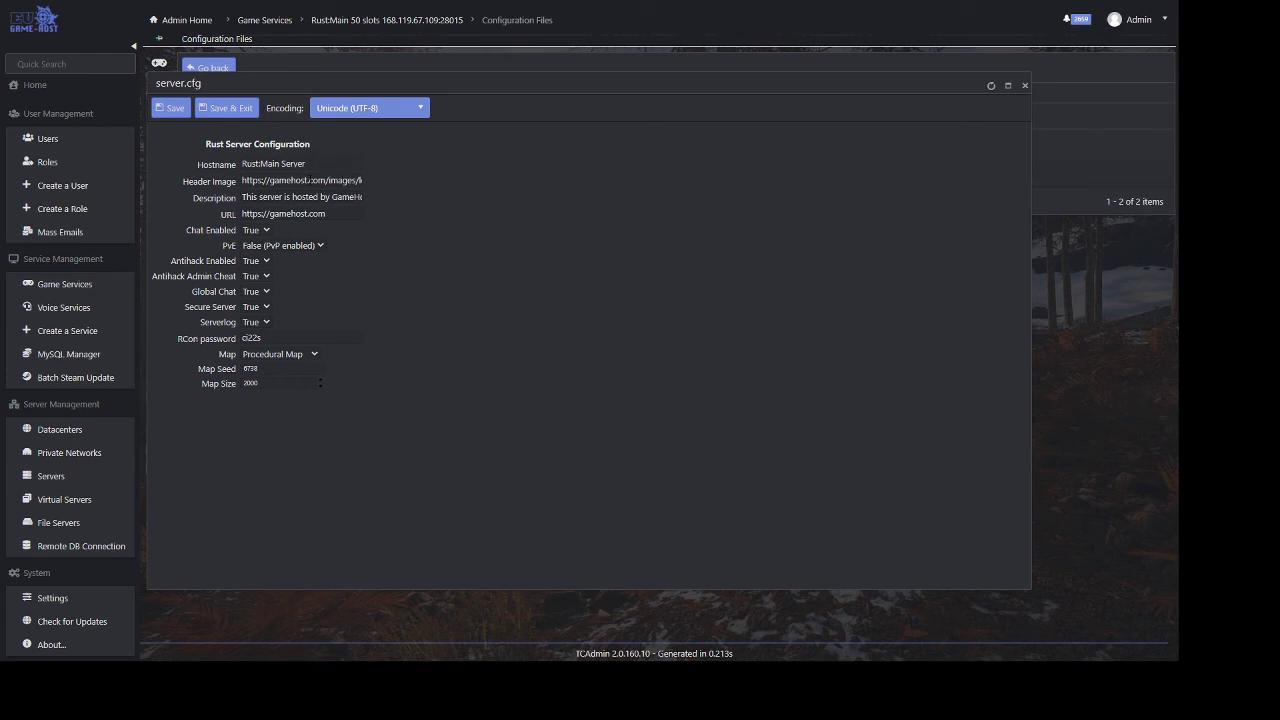
key(Tab)
text(eugamehost is the best)
click(242, 110)
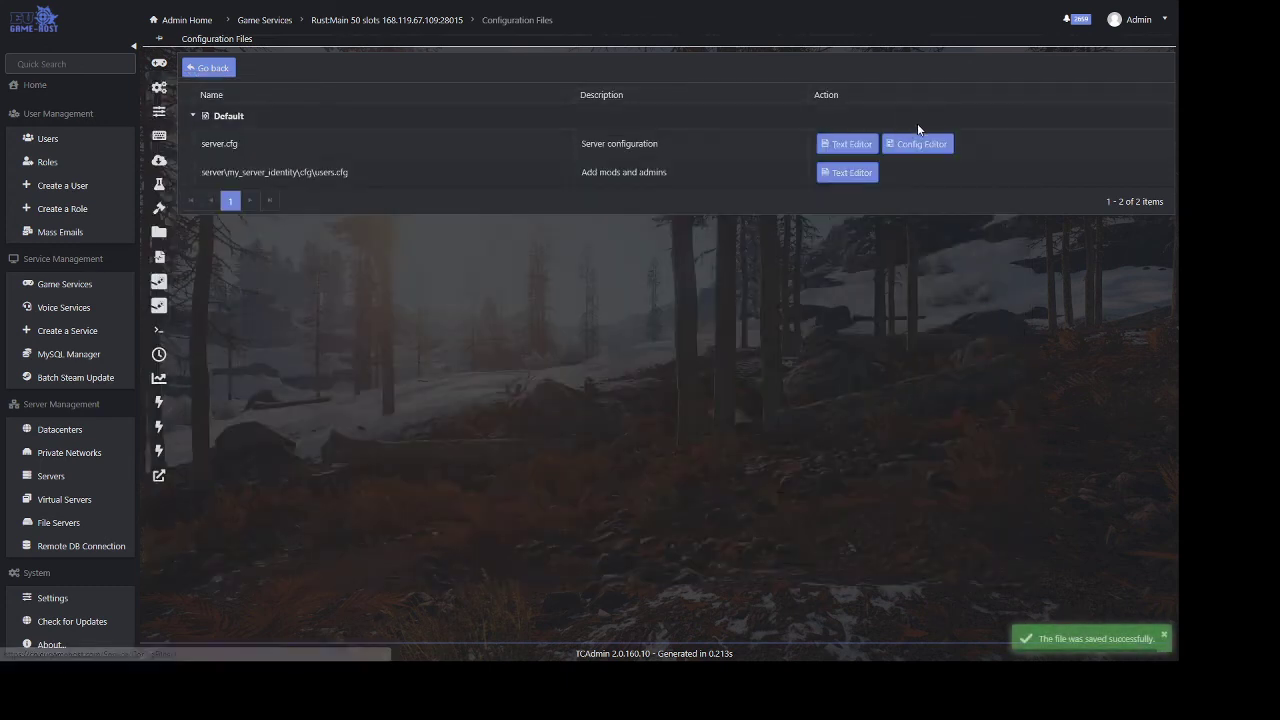
click(847, 144)
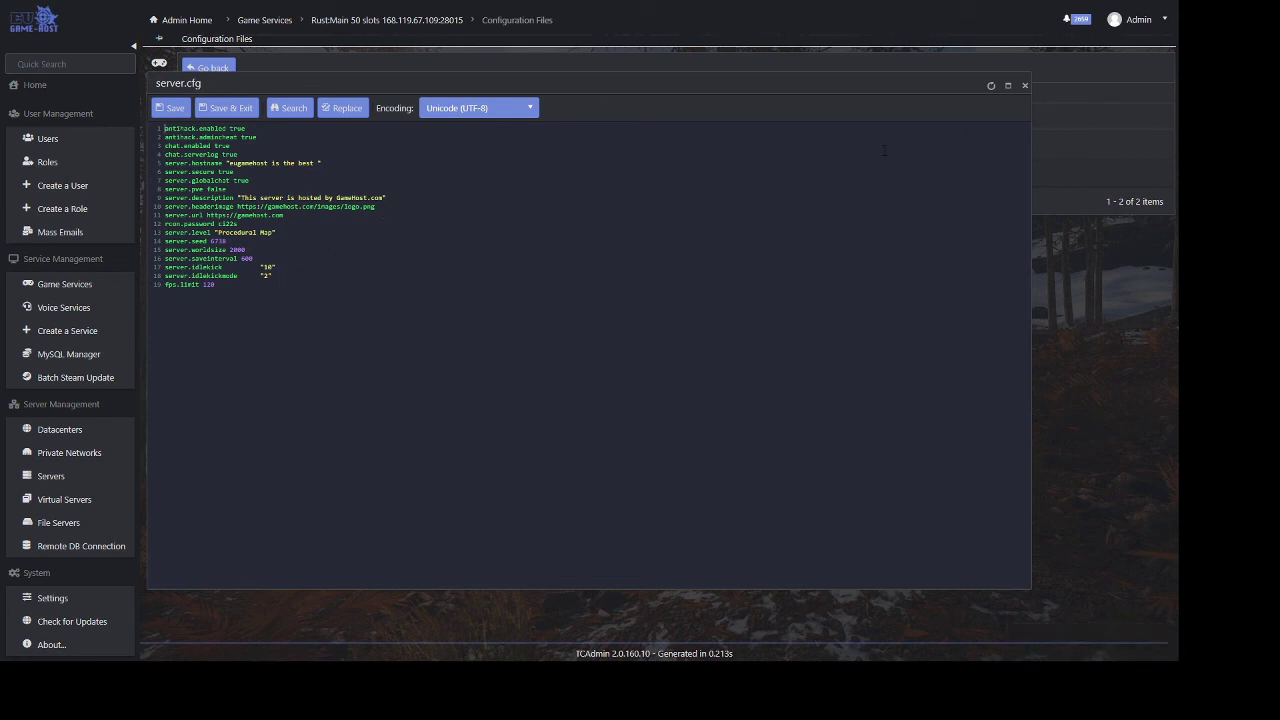
- Close the server.cfg text view and go back to the Rust:Main overview page
click(1025, 85)
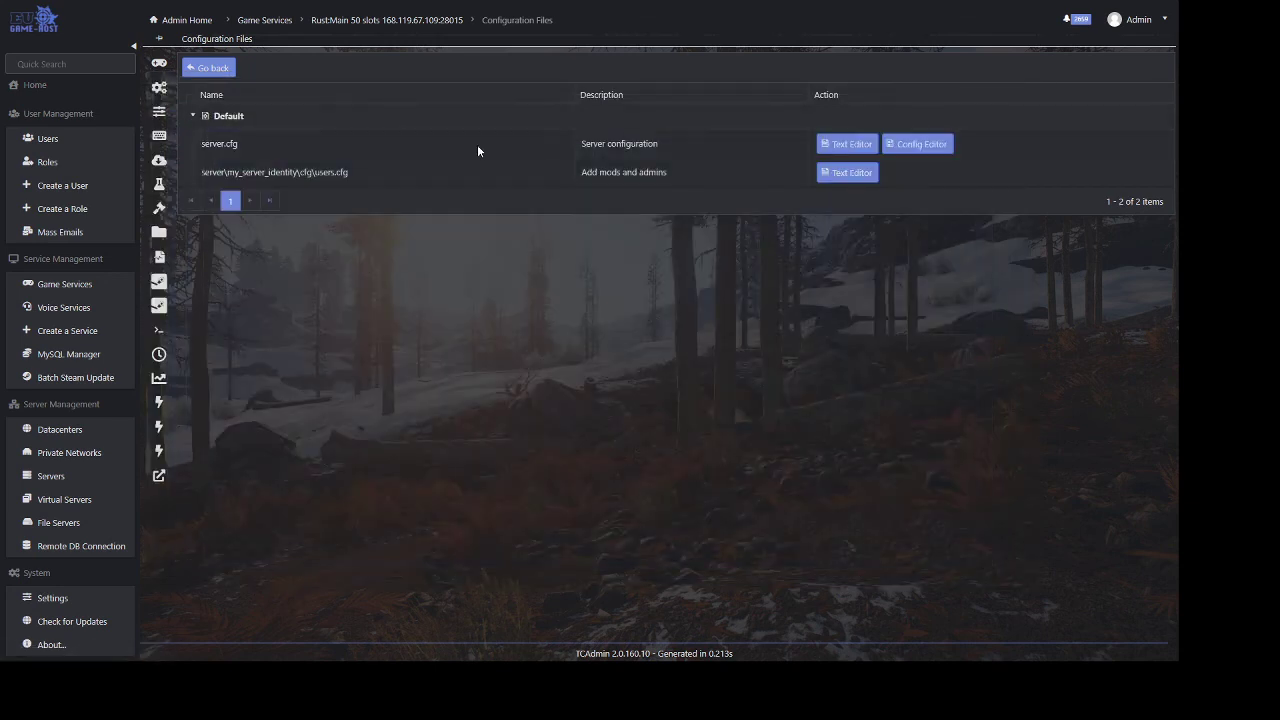
click(201, 72)
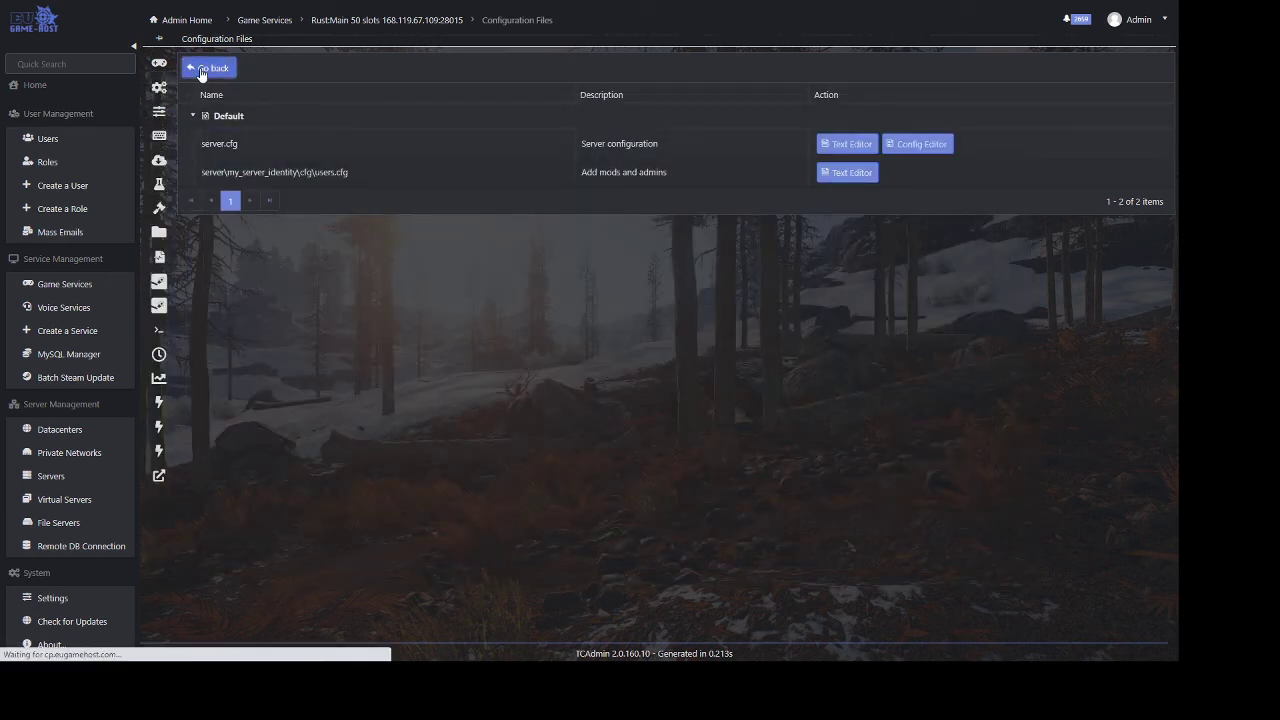